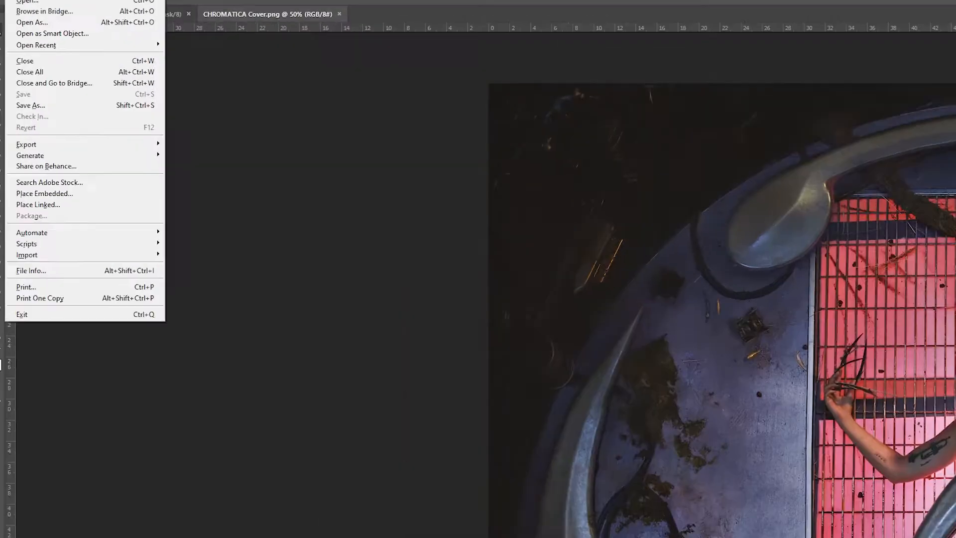
Enlarge the canvas and scale the cover image down around its centre, leaving an empty border on all sides
{"action": "mouse_move", "coordinate": [144, 15]}
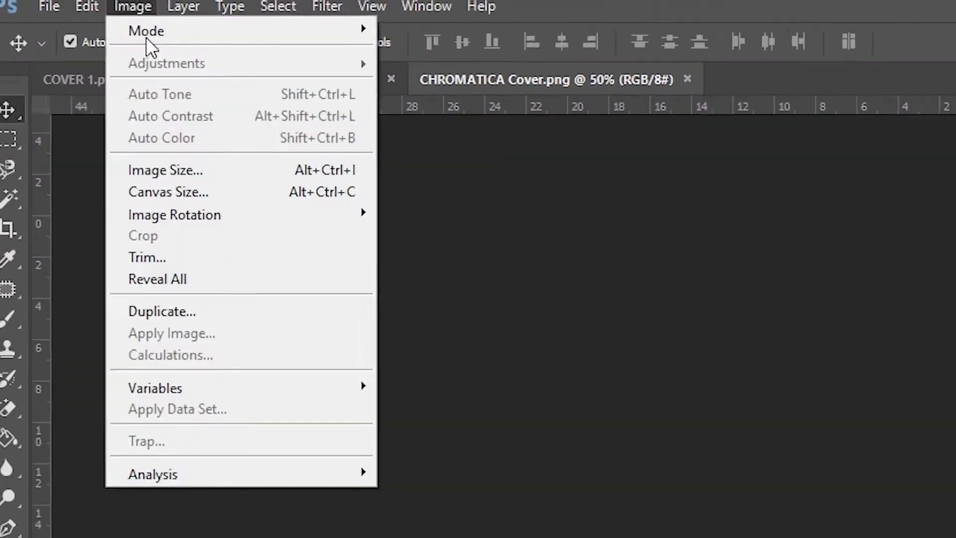
{"action": "left_click", "coordinate": [229, 238]}
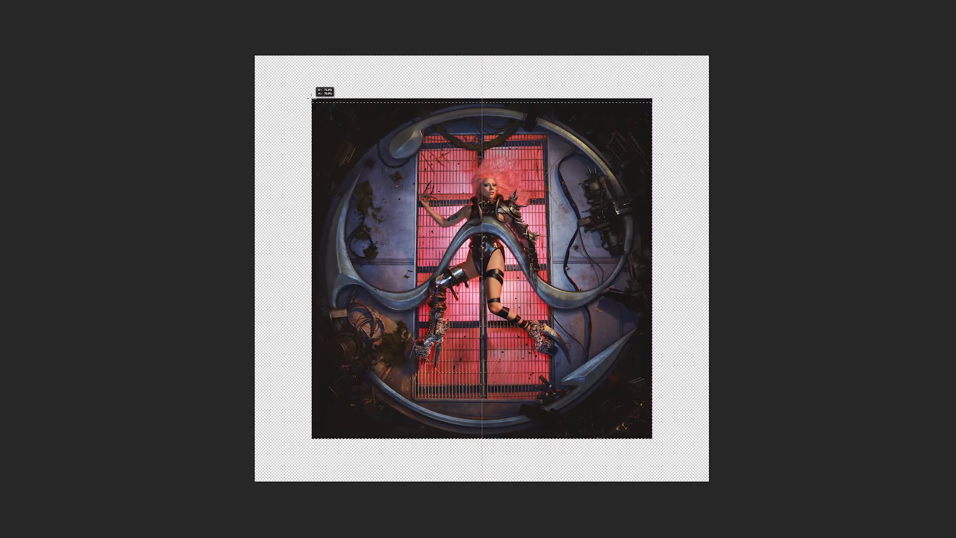
{"action": "left_click_drag", "start_coordinate": [312, 99], "coordinate": [311, 98]}
Select the empty border around the cover image and fill it to extend the dark background to the canvas edges
{"action": "right_click", "coordinate": [421, 131]}
{"action": "left_click", "coordinate": [440, 142]}
{"action": "right_click", "coordinate": [686, 231]}
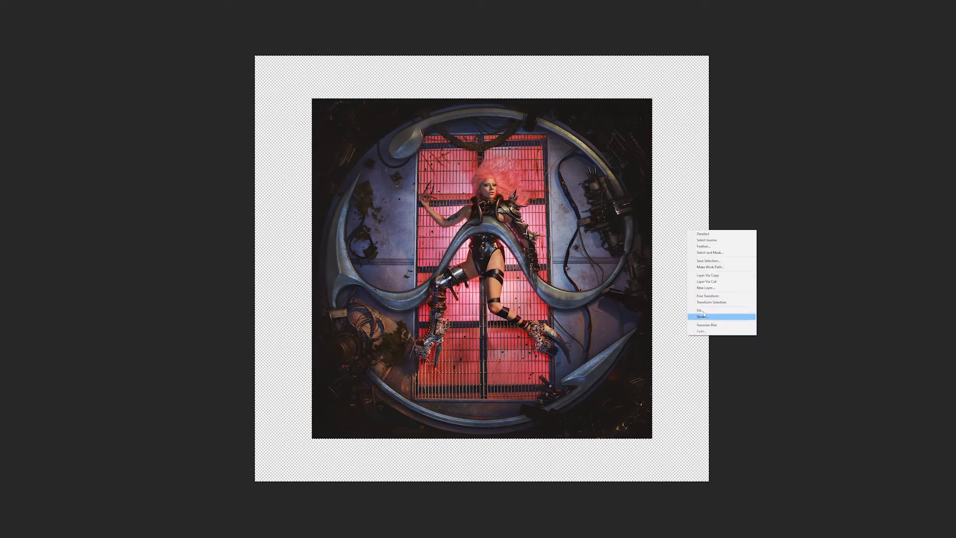
{"action": "left_click", "coordinate": [702, 317]}
{"action": "left_click", "coordinate": [810, 112]}
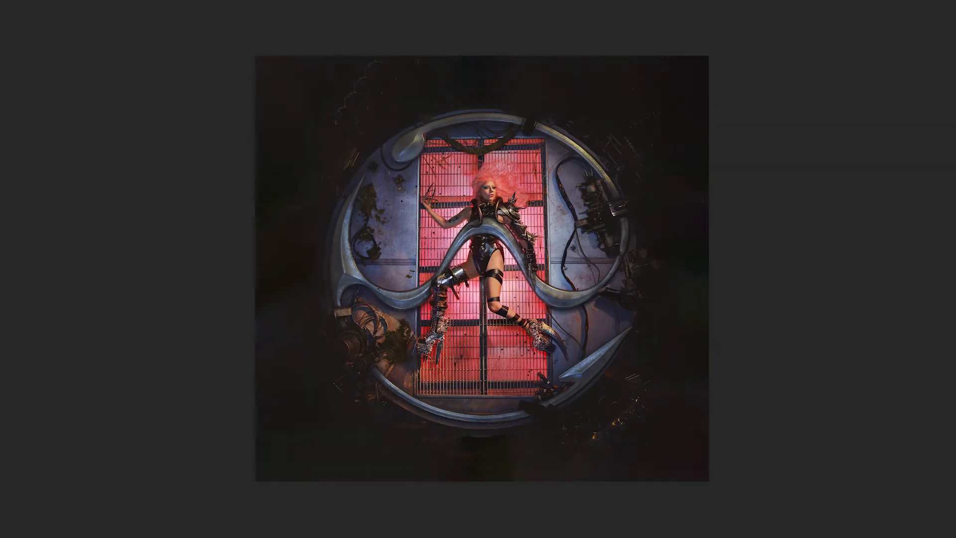
Scale the row of eight black symbols and position it across the middle of the artwork
{"action": "left_click_drag", "start_coordinate": [709, 231], "coordinate": [652, 240]}
{"action": "left_click_drag", "start_coordinate": [618, 279], "coordinate": [665, 284]}
{"action": "key", "text": "Return"}
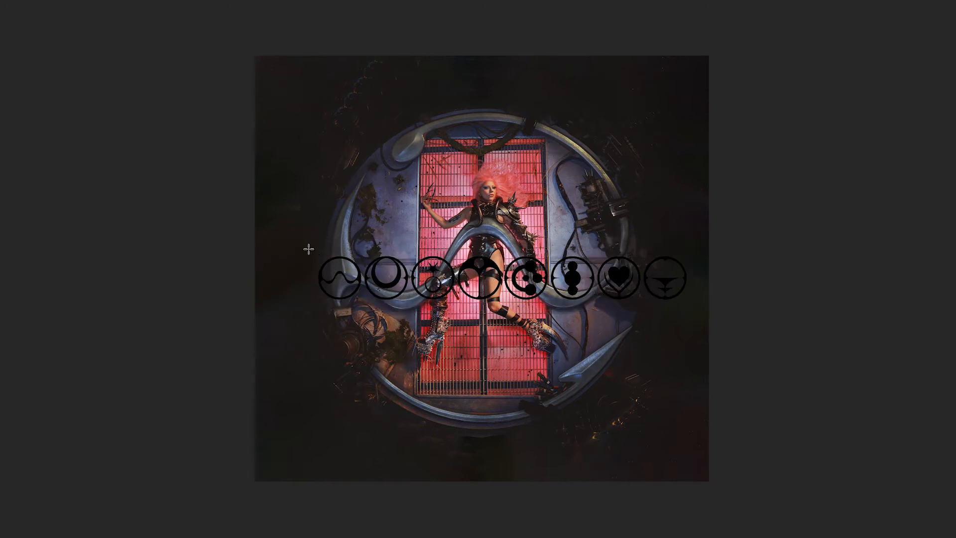
Place the wave and crescent symbols at the artwork's top centre and separate the star symbol to its right edge
{"action": "left_click_drag", "start_coordinate": [372, 295], "coordinate": [498, 100]}
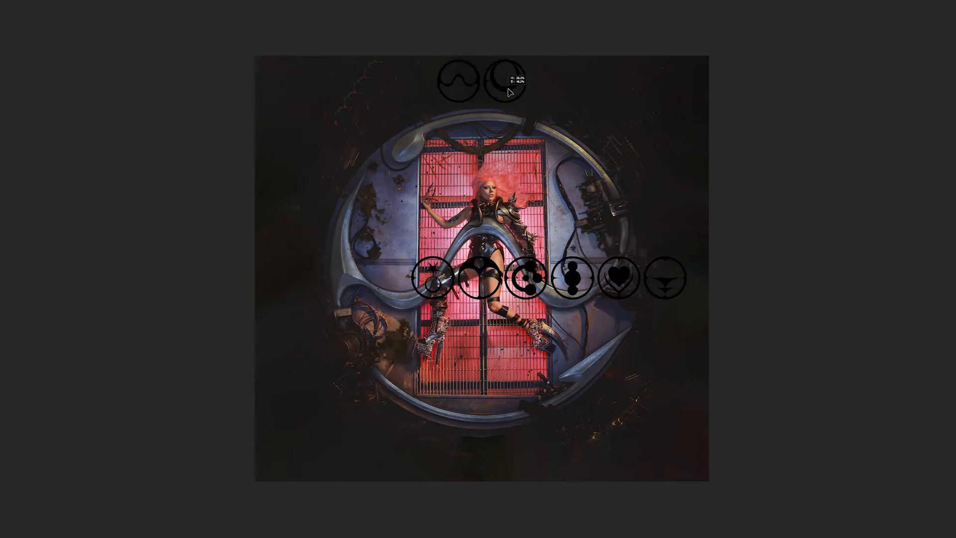
{"action": "left_click_drag", "start_coordinate": [439, 295], "coordinate": [456, 305]}
{"action": "right_click", "coordinate": [437, 272]}
{"action": "left_click", "coordinate": [461, 324]}
{"action": "left_click_drag", "start_coordinate": [435, 272], "coordinate": [672, 241]}
Separate the remaining symbols, arranging one pair at the bottom centre and stacked pairs along the artwork's left and right edges
{"action": "left_click_drag", "start_coordinate": [573, 276], "coordinate": [463, 285]}
{"action": "left_click_drag", "start_coordinate": [337, 255], "coordinate": [508, 454]}
{"action": "right_click", "coordinate": [373, 277]}
{"action": "left_click", "coordinate": [395, 330]}
{"action": "right_click", "coordinate": [466, 291]}
{"action": "left_click", "coordinate": [489, 344]}
{"action": "left_click_drag", "start_coordinate": [544, 301], "coordinate": [321, 312]}
{"action": "left_click_drag", "start_coordinate": [306, 264], "coordinate": [279, 244]}
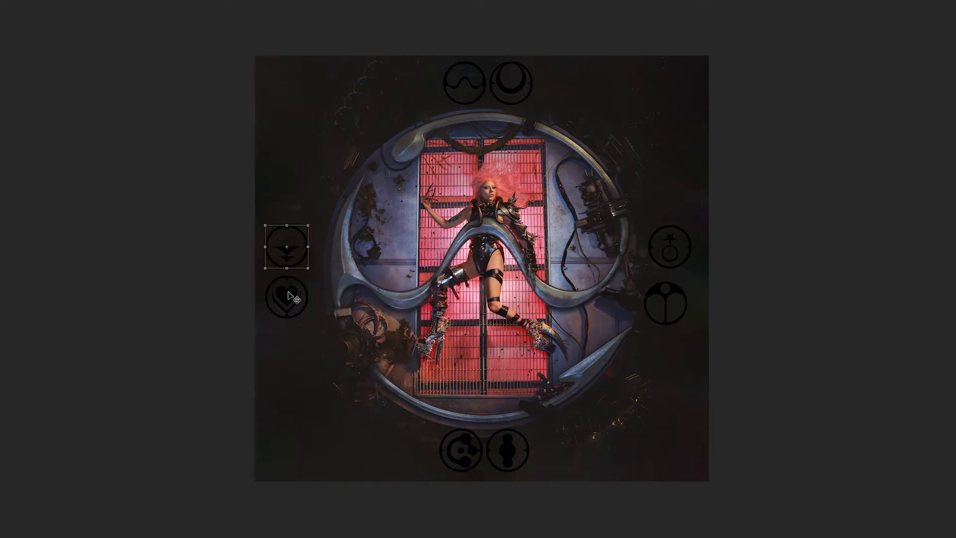
{"action": "left_click_drag", "start_coordinate": [673, 245], "coordinate": [688, 290]}
Add a violet-to-red Gradient Overlay to the symbols and adjust its blend mode
{"action": "left_click", "coordinate": [513, 69]}
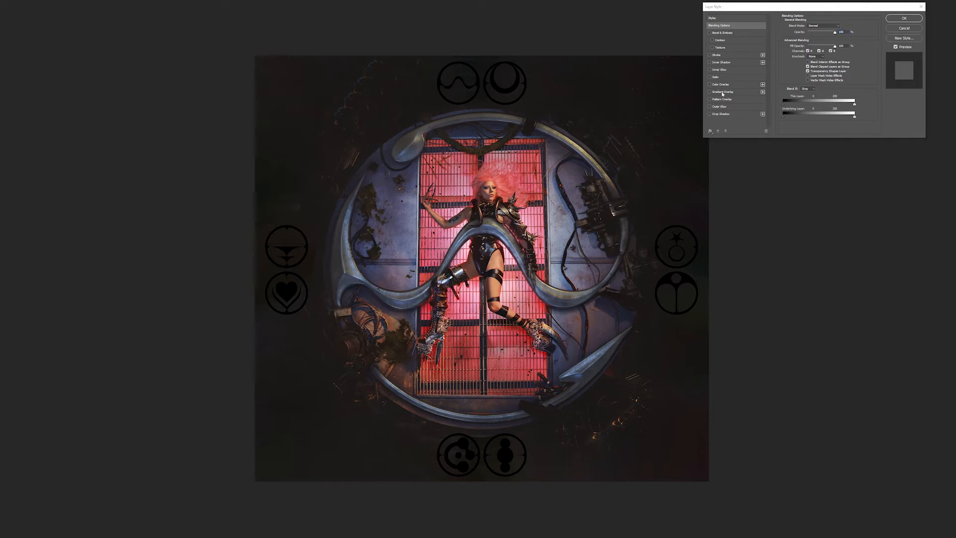
{"action": "left_click", "coordinate": [712, 92]}
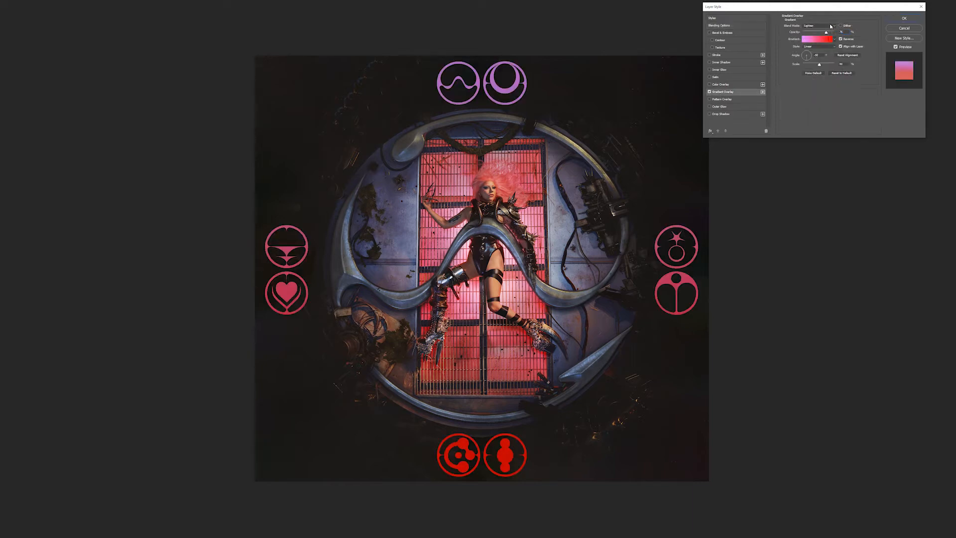
{"action": "left_click", "coordinate": [830, 26]}
{"action": "left_click", "coordinate": [817, 90]}
Add a salmon-pink Outer Glow to the symbols, adjust its size, and apply the layer style
{"action": "left_click", "coordinate": [720, 106]}
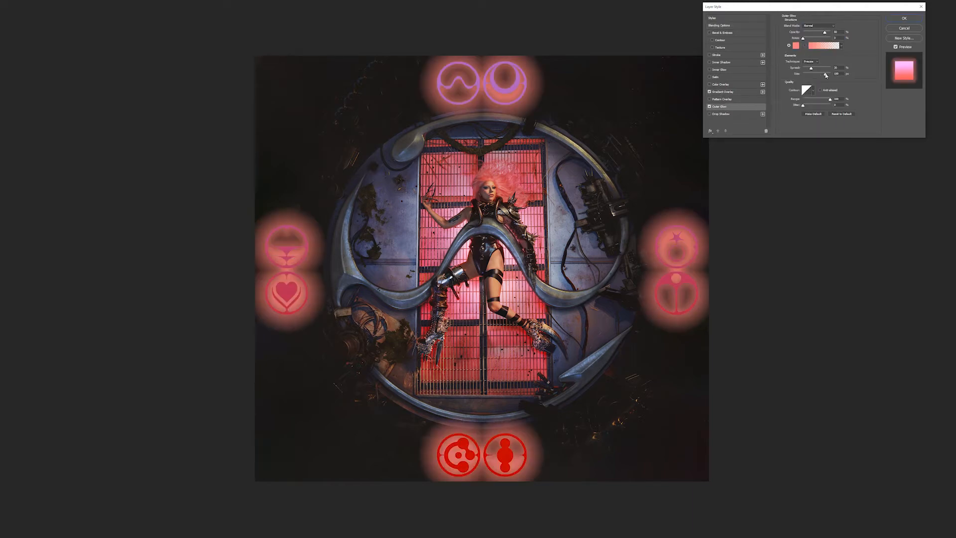
{"action": "mouse_move", "coordinate": [818, 74]}
{"action": "left_mouse_down"}
{"action": "mouse_move", "coordinate": [808, 69]}
{"action": "mouse_move", "coordinate": [819, 77]}
{"action": "left_mouse_up"}
{"action": "left_click", "coordinate": [899, 19]}
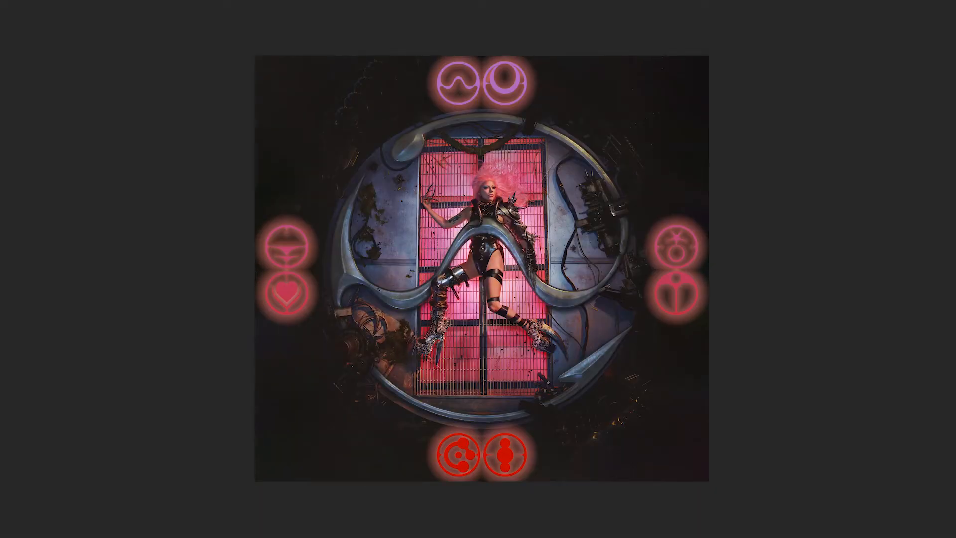
Set up a custom red-to-violet gradient for the light cast over the artwork
{"action": "left_click", "coordinate": [721, 104]}
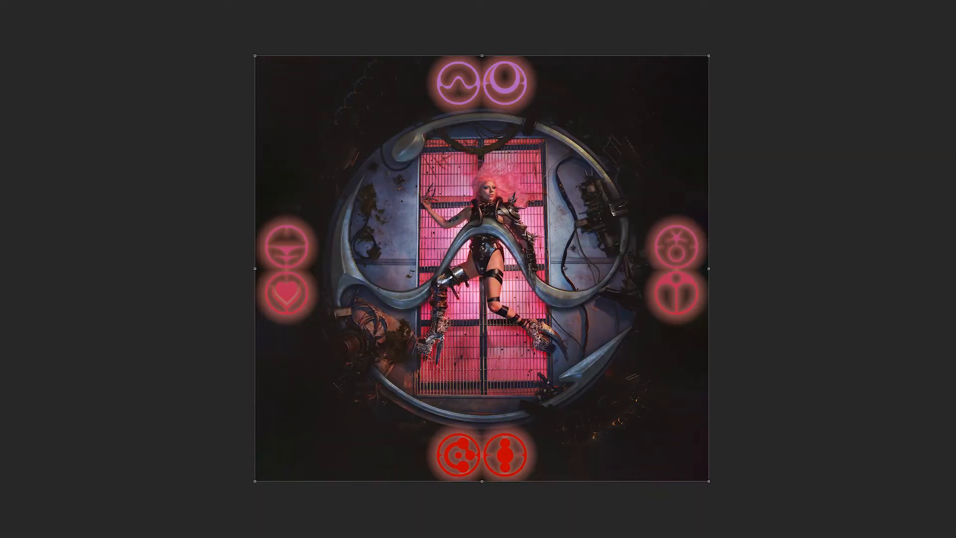
{"action": "key", "text": "ctrl+t"}
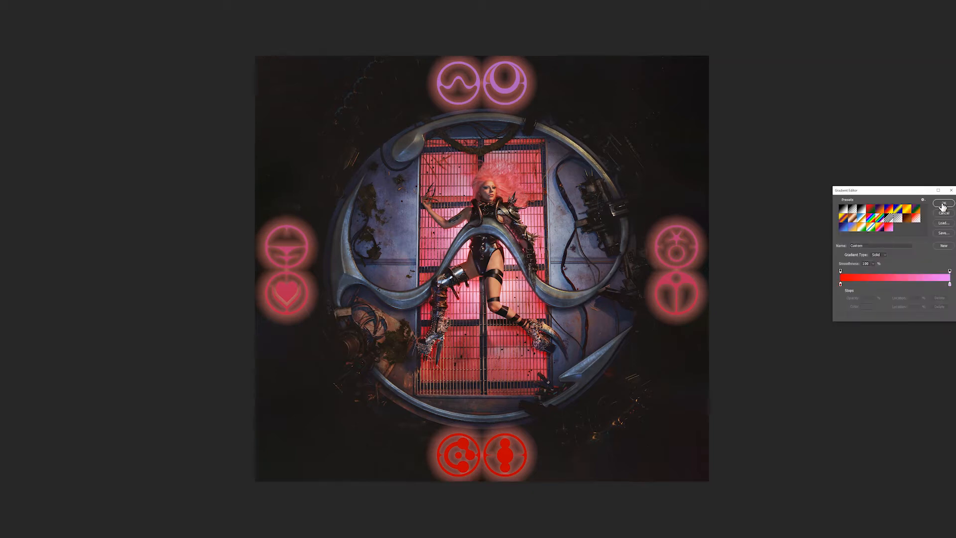
{"action": "key", "text": "Return"}
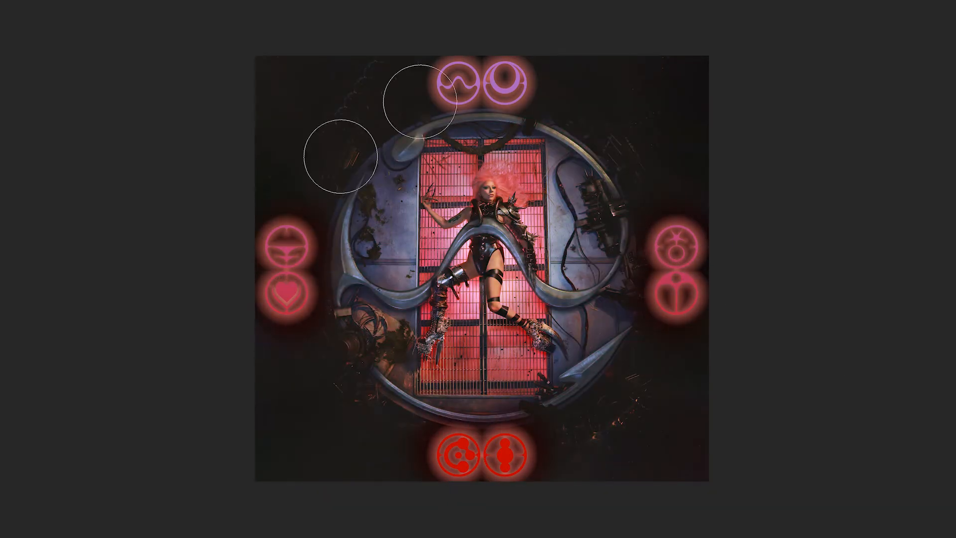
Brush soft red light around the glowing symbols and the nearby ring edges, keeping the rest of the cover free of it
{"action": "key", "text": "ctrl+t"}
{"action": "key", "text": "Return"}
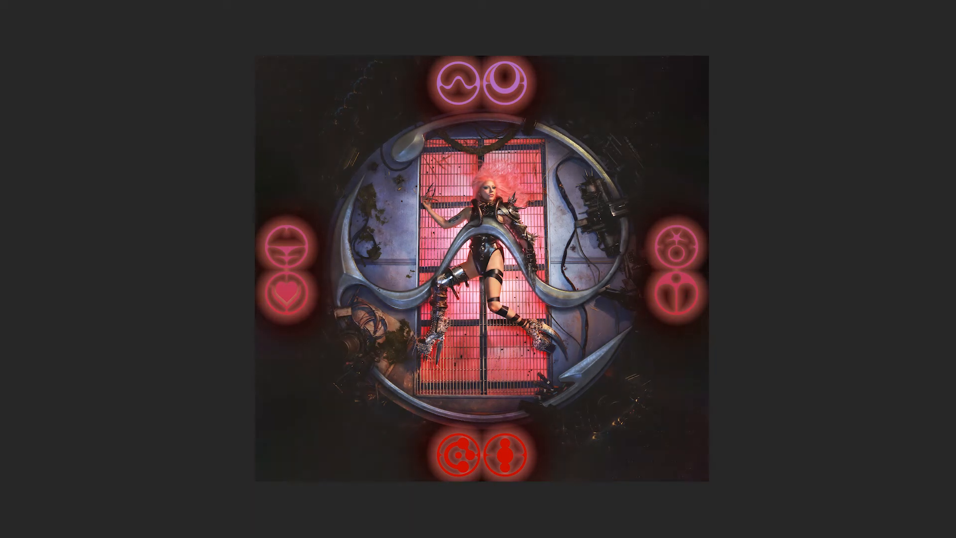
{"action": "key", "text": "ctrl+t"}
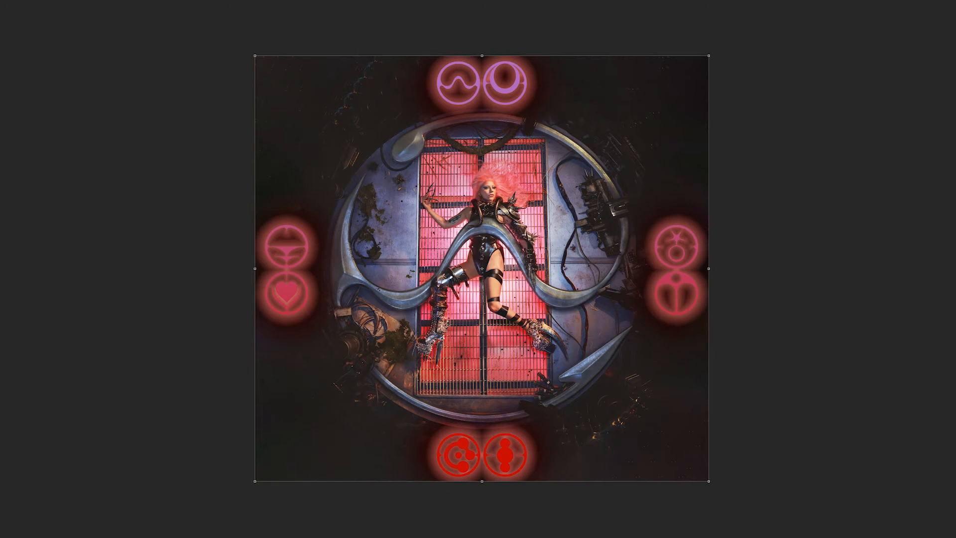
{"action": "key", "text": "Return"}
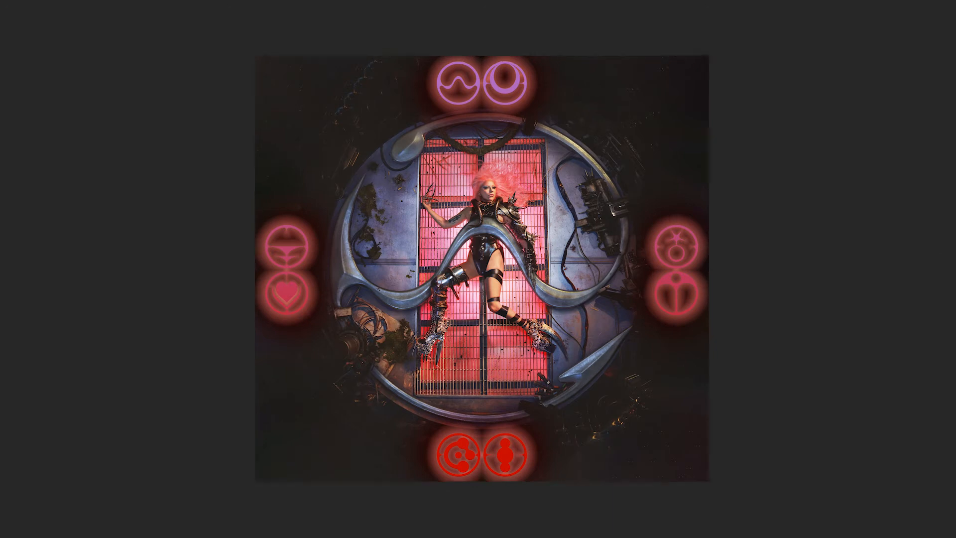
{"action": "left_click", "coordinate": [483, 280]}
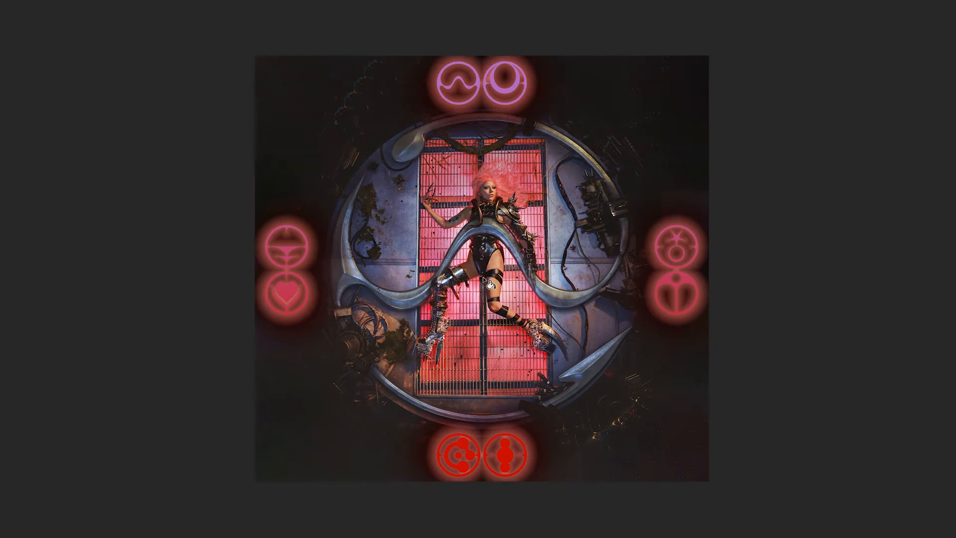
{"action": "key", "text": "b"}
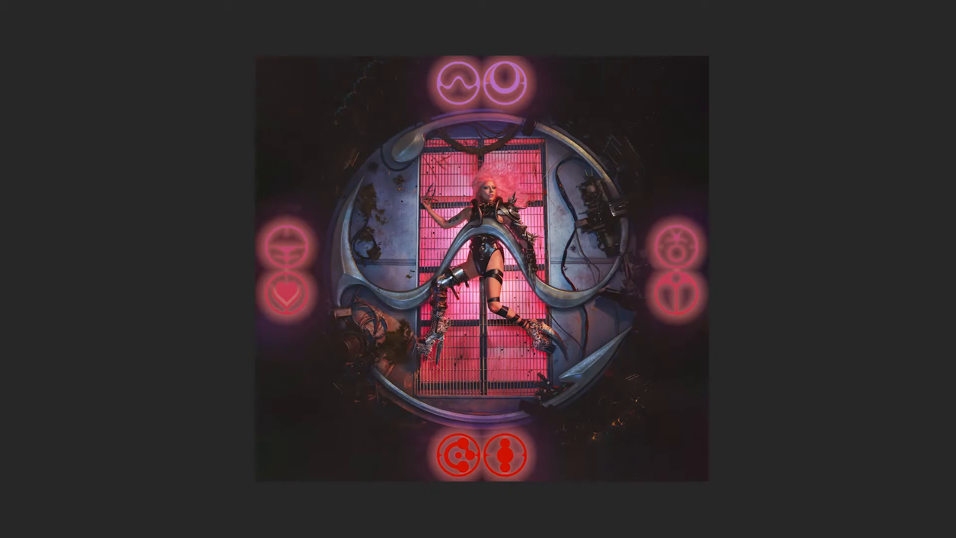
Add a pink Color Overlay to the cover image layer with the Multiply blend mode
{"action": "key", "text": "ctrl+t"}
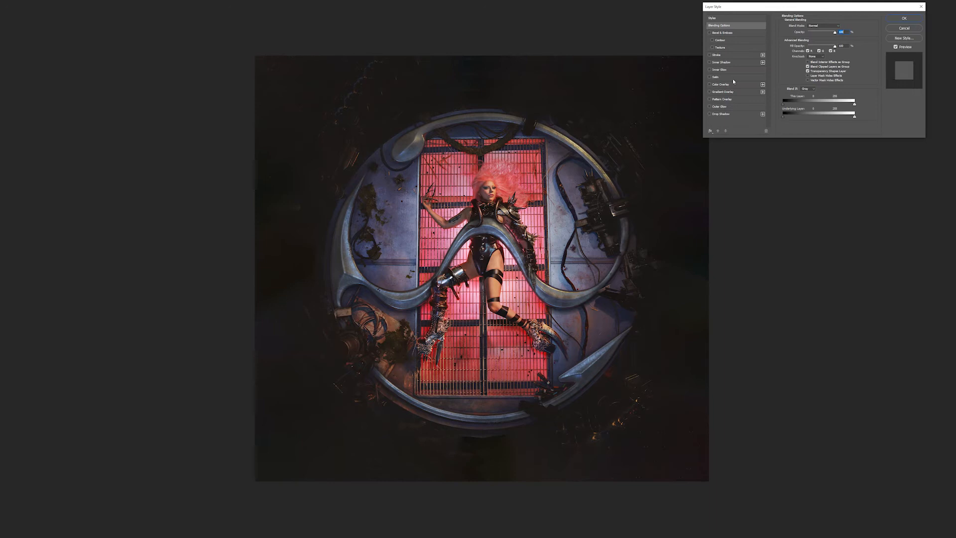
{"action": "left_click", "coordinate": [731, 84]}
{"action": "left_click", "coordinate": [828, 27]}
{"action": "left_click", "coordinate": [824, 61]}
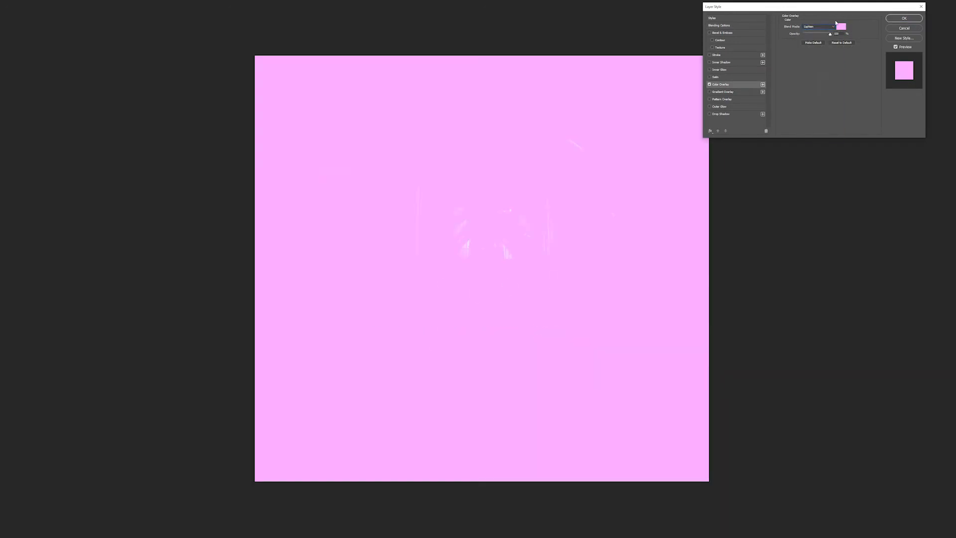
{"action": "left_click", "coordinate": [831, 26]}
{"action": "left_click", "coordinate": [820, 45]}
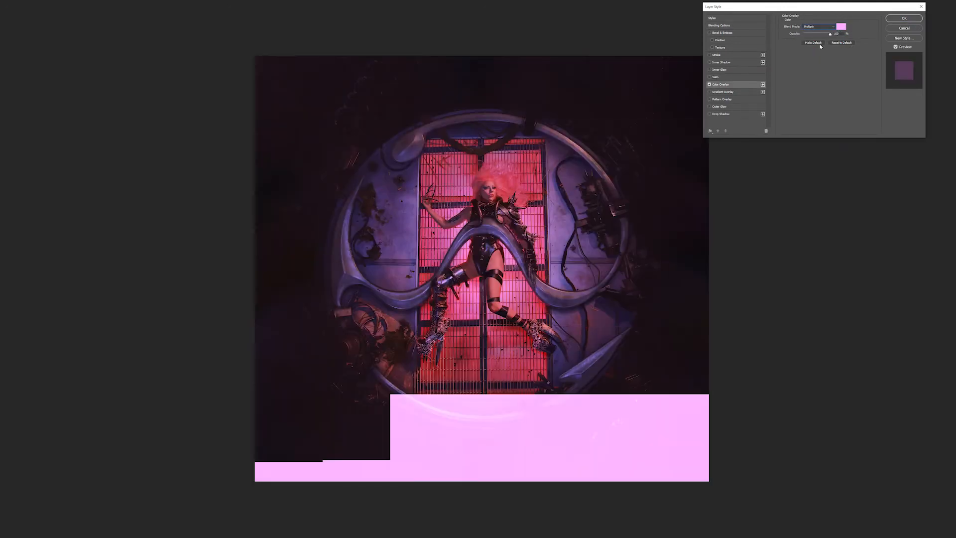
Change the overlay colour to deep purple, set its blend mode to Color Dodge, and apply the layer style
{"action": "left_click", "coordinate": [841, 27]}
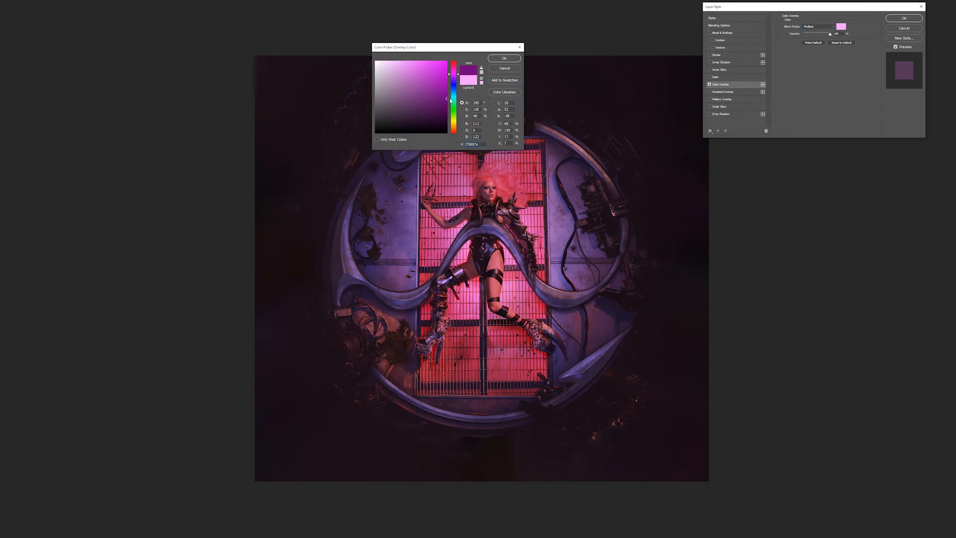
{"action": "left_click", "coordinate": [504, 58]}
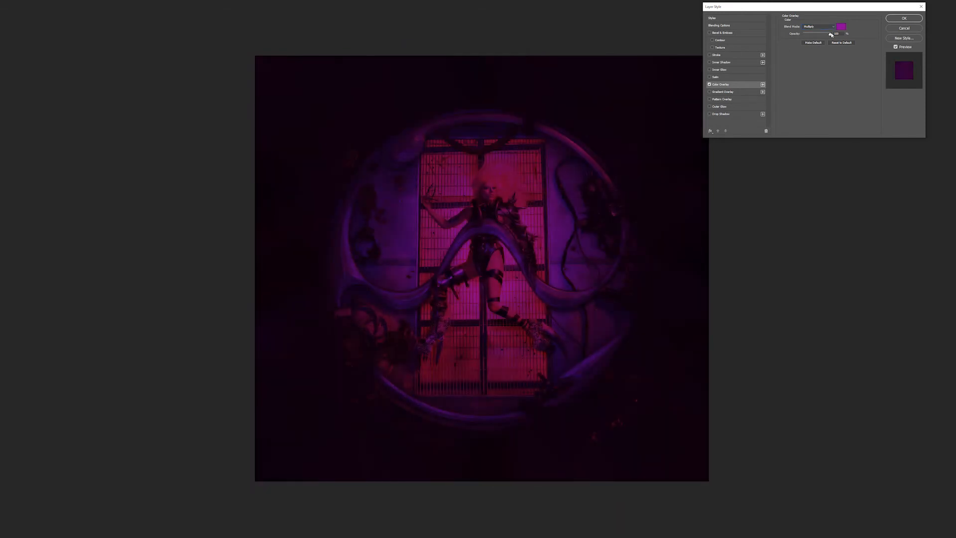
{"action": "scroll", "coordinate": [830, 28], "scroll_direction": "down", "scroll_amount": 6}
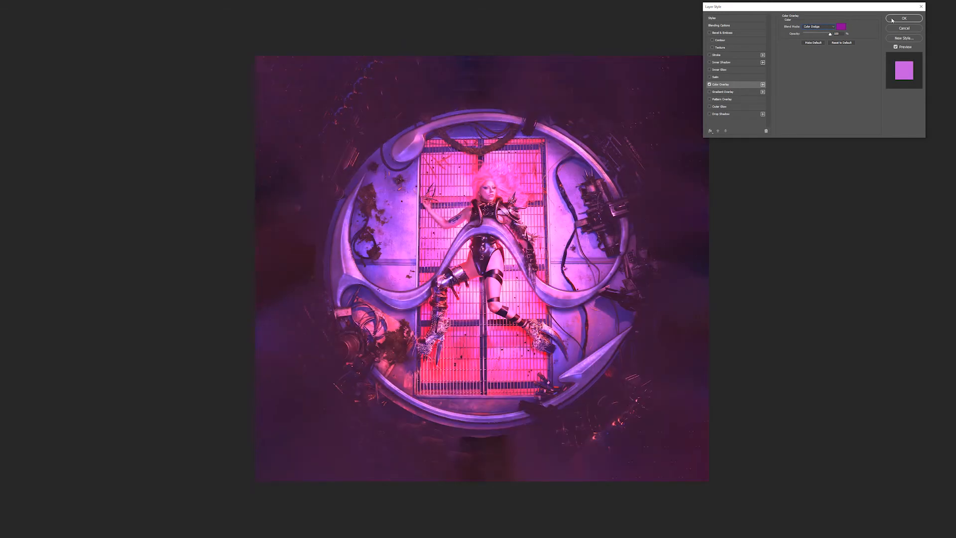
{"action": "left_click", "coordinate": [893, 20]}
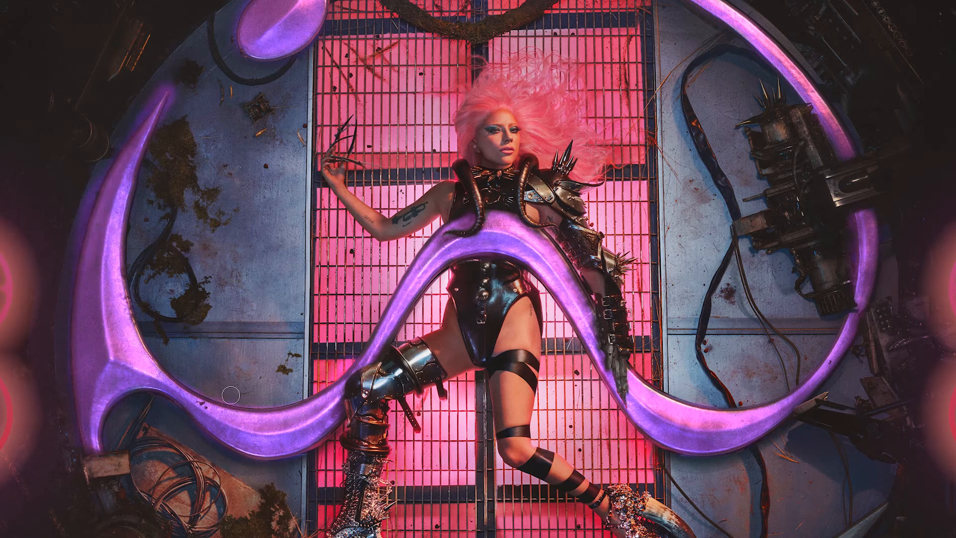
Brush the purple glow along the lower part of the metal ring, including the blade
{"action": "scroll", "coordinate": [78, 216], "scroll_direction": "down", "scroll_amount": 7}
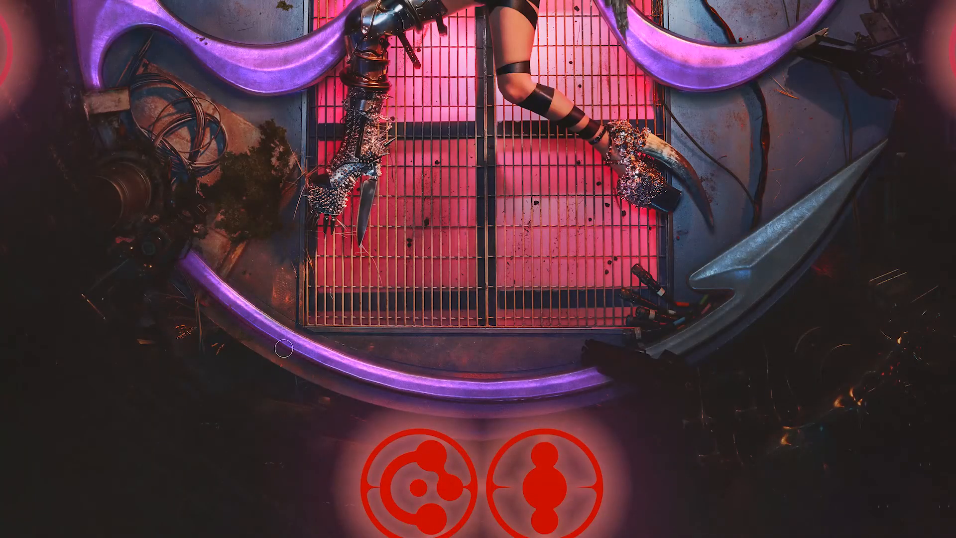
{"action": "key", "text": "ctrl+0"}
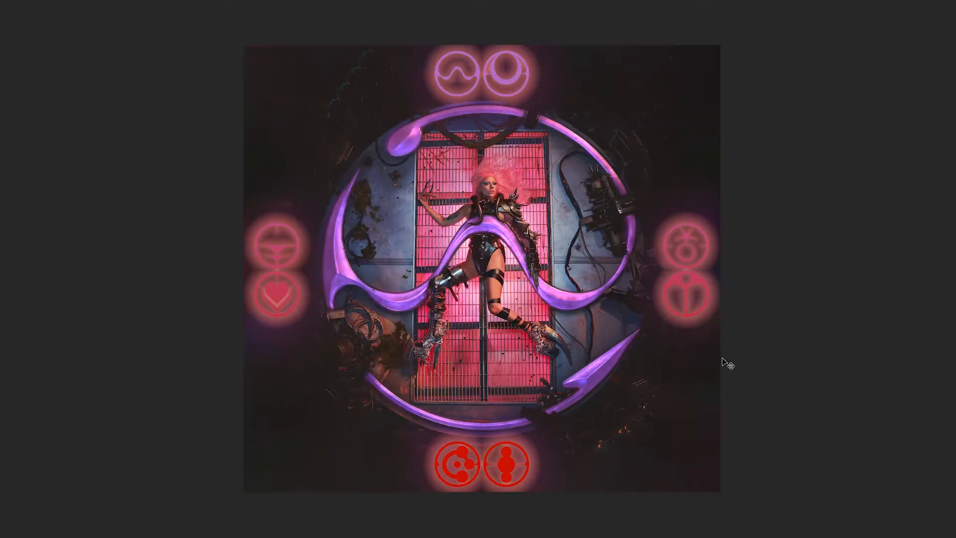